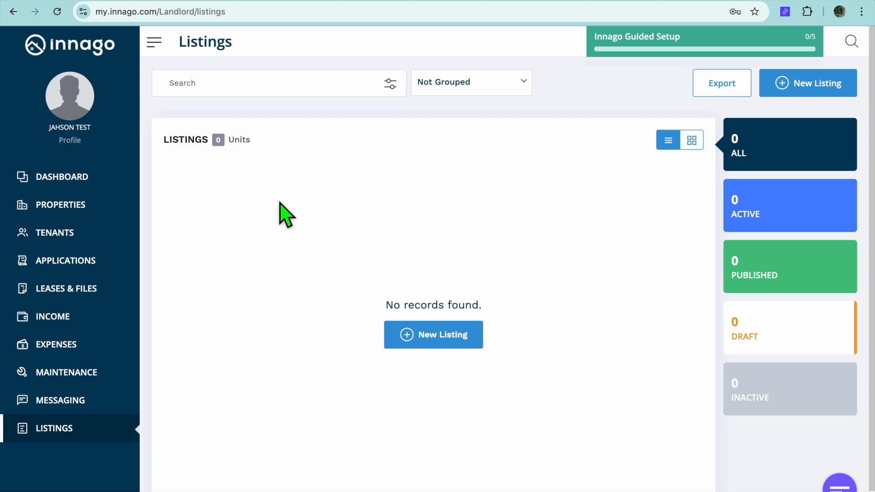
Start creating a new property from the Properties page and dismiss the guidance tip over the property details
click(84, 211)
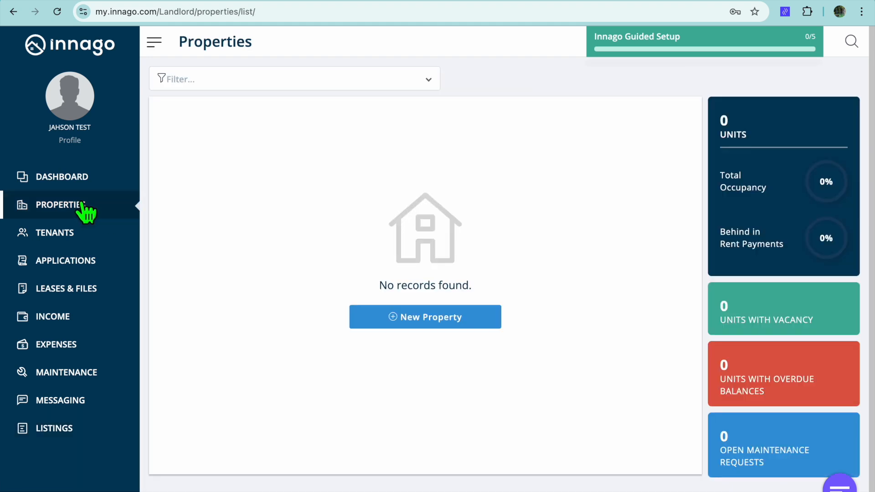
click(396, 322)
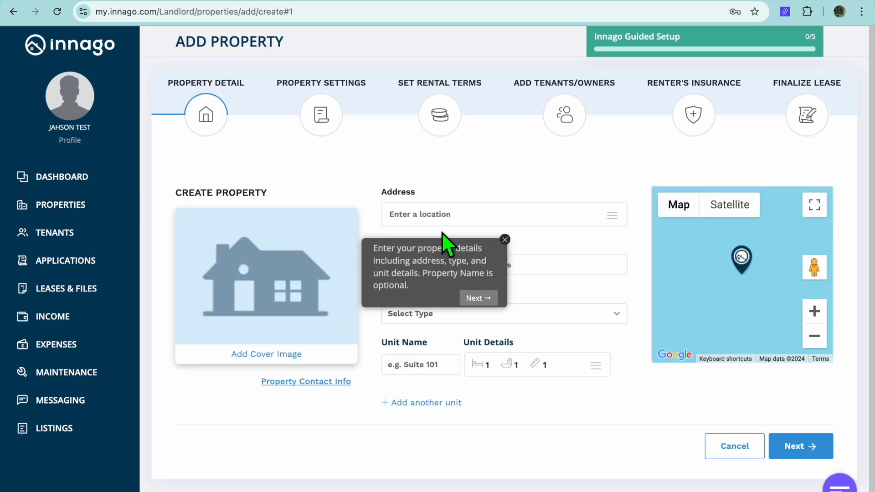
click(504, 240)
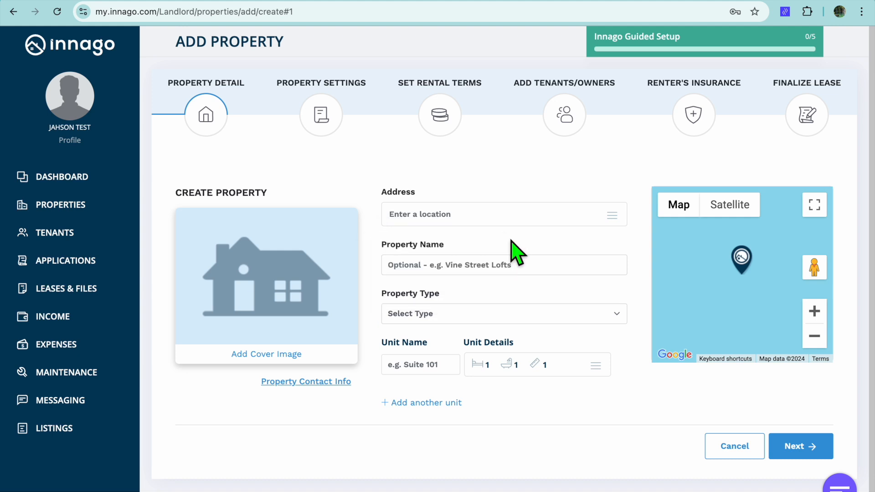
Review the address and property name fields and the available property types in the new property form
key(Caps_Lock)
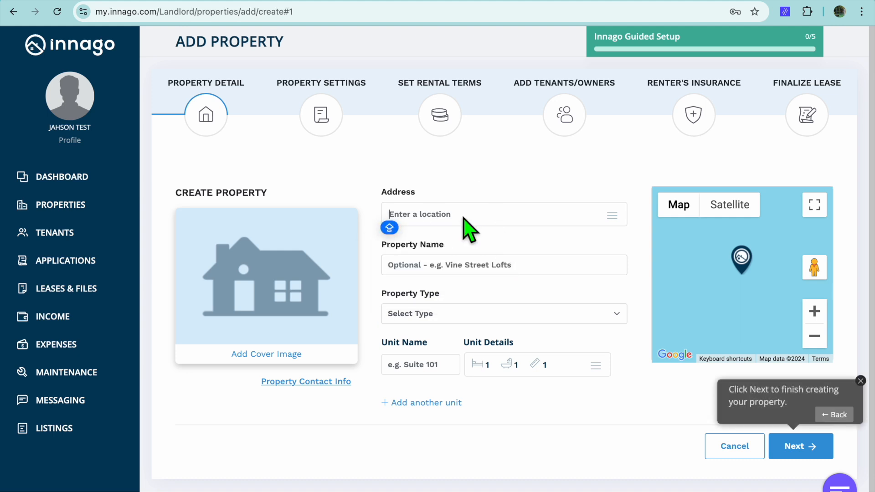
click(471, 266)
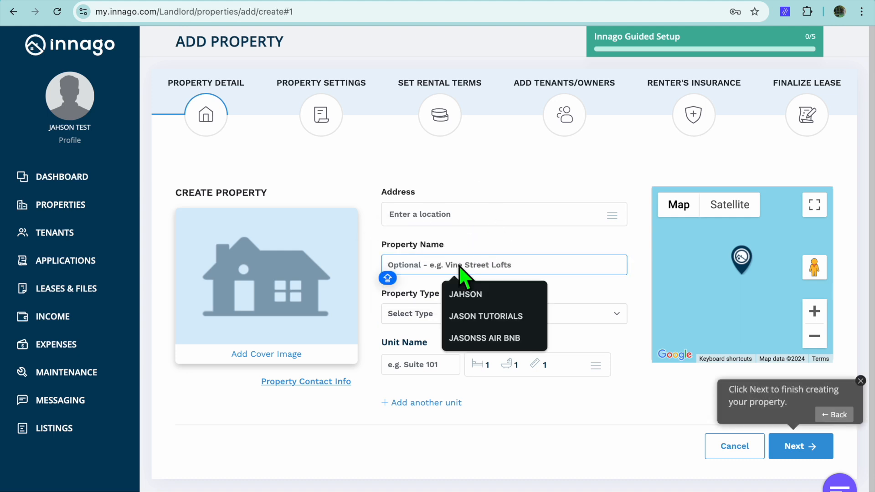
click(384, 293)
click(447, 314)
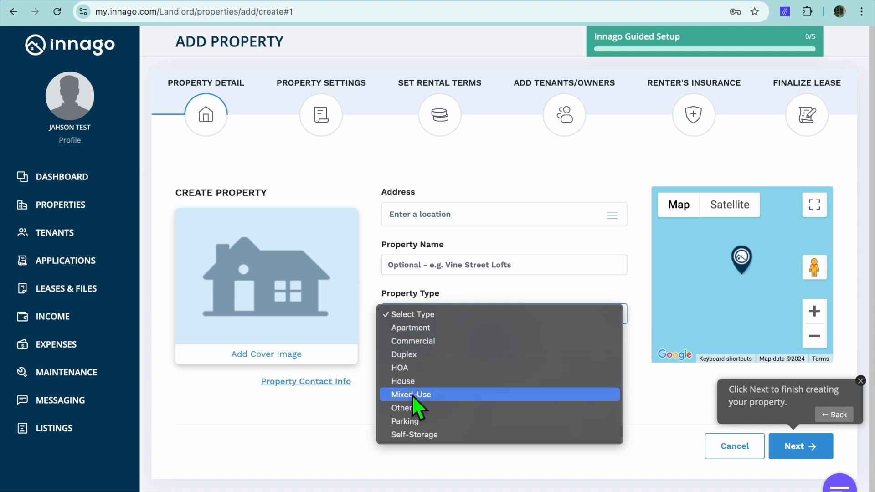
click(378, 410)
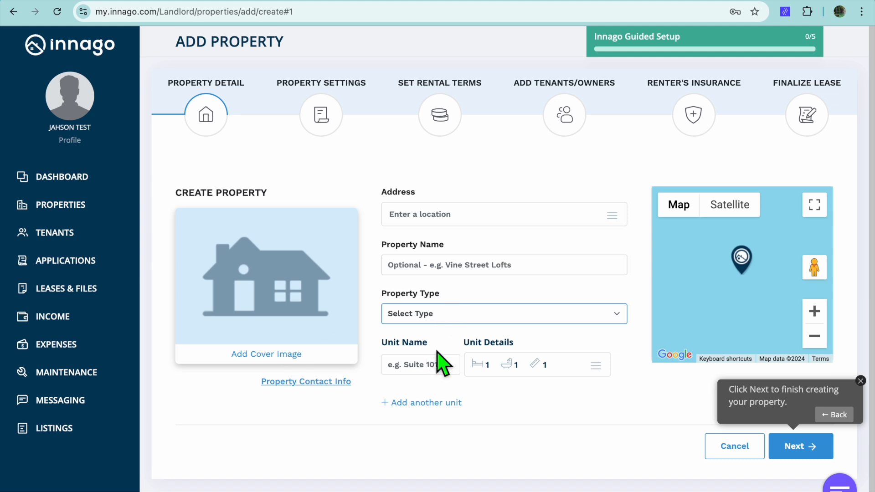
Try to submit the empty property details, dismiss the remaining guidance tip and activate the address field for entry
click(792, 449)
click(860, 380)
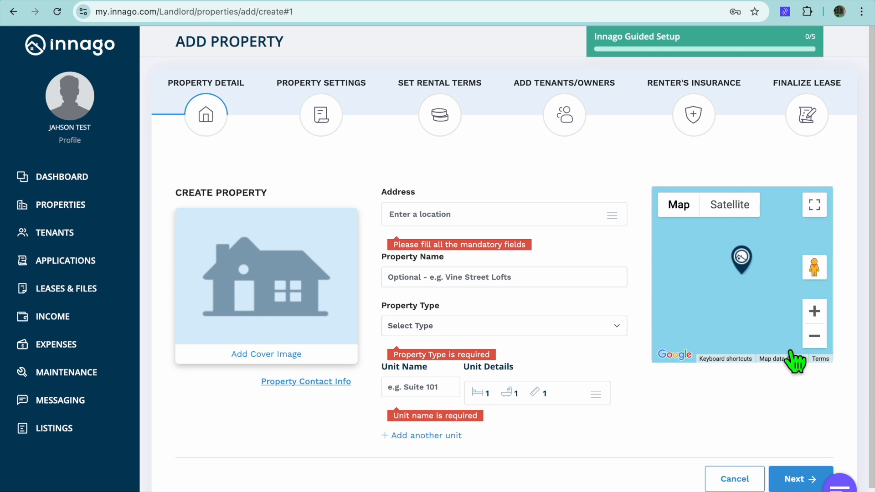
click(472, 219)
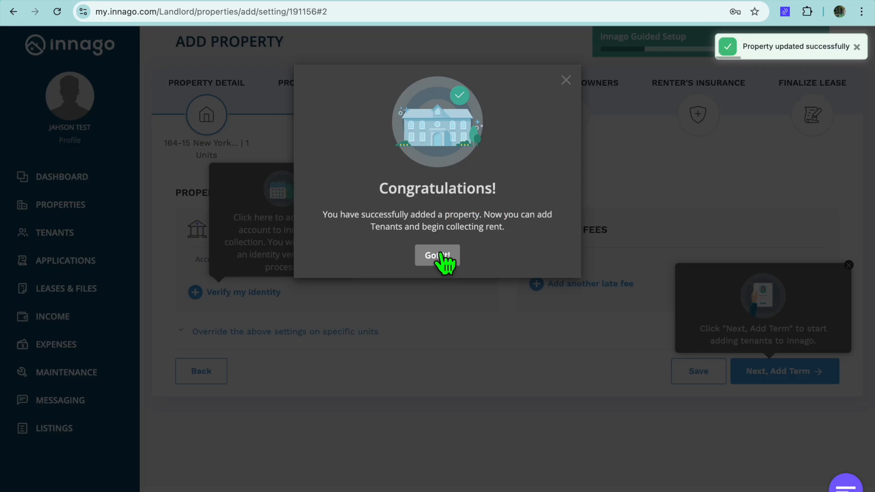
Dismiss the congratulations message and both setup tips, and continue from the property settings to the rental terms
click(438, 256)
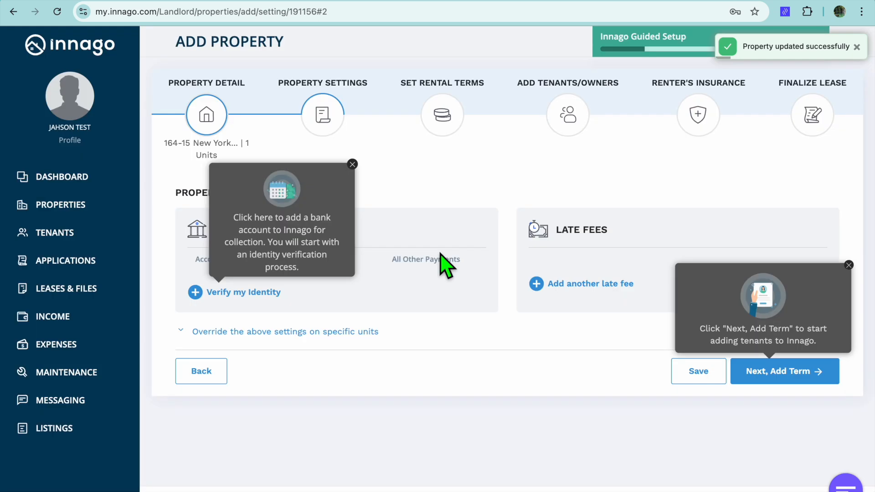
click(352, 165)
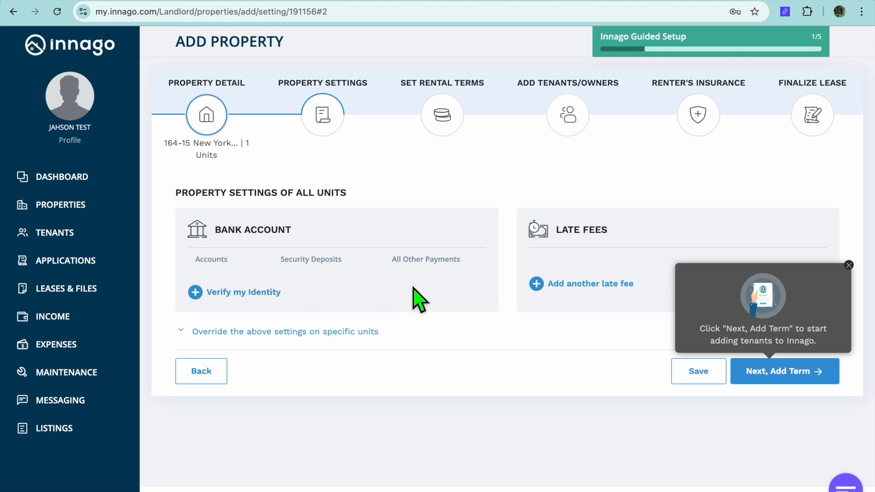
click(848, 265)
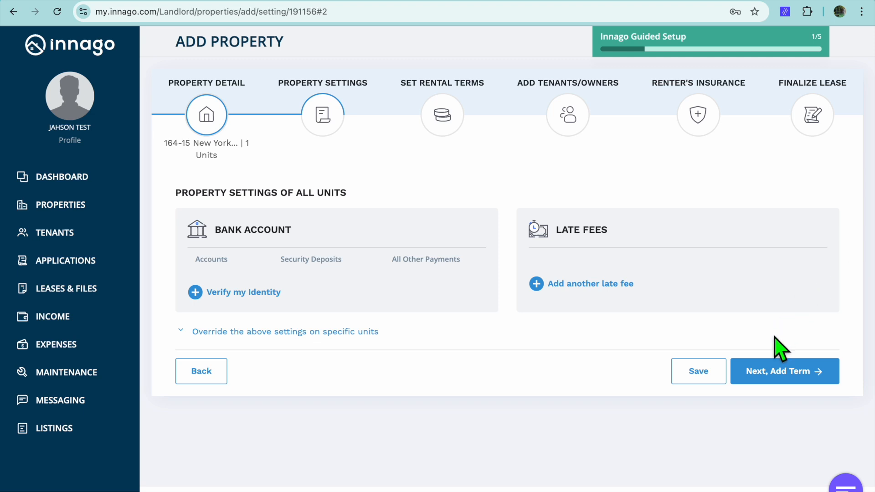
click(772, 367)
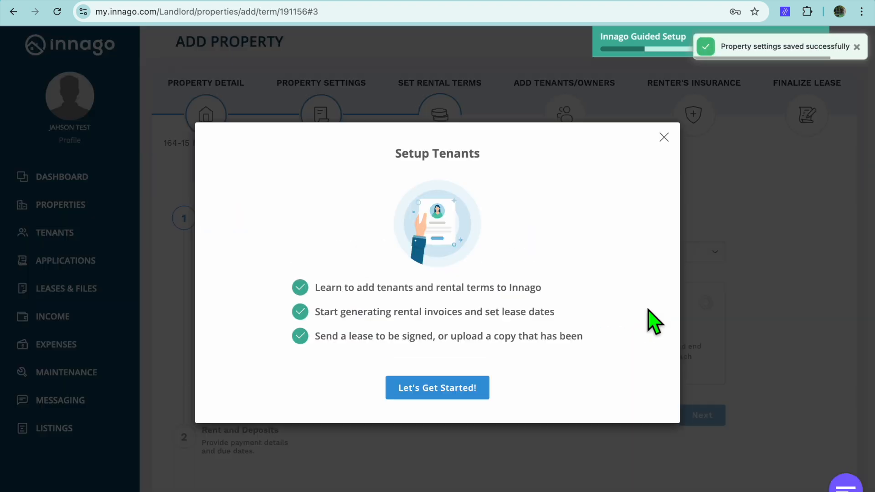
Close the tenant setup introduction, choose a fixed-term lease for unit 12 and set its begin date to Oct 15, 2024
click(664, 139)
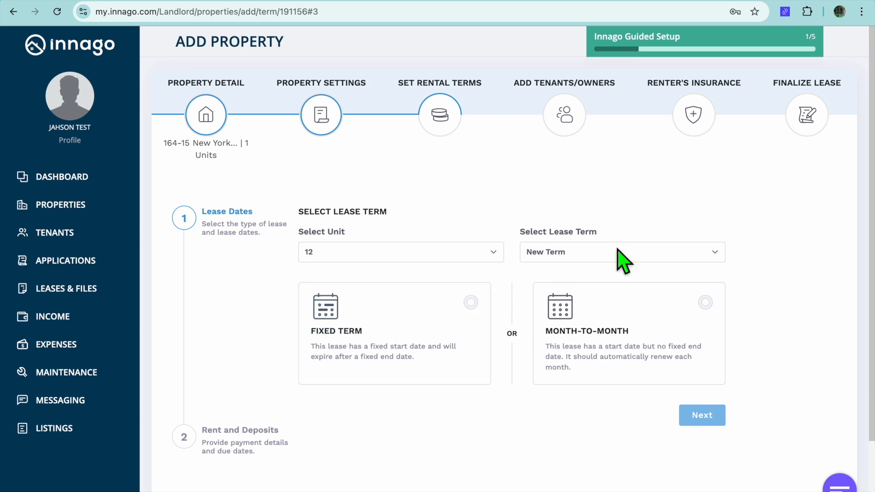
click(418, 307)
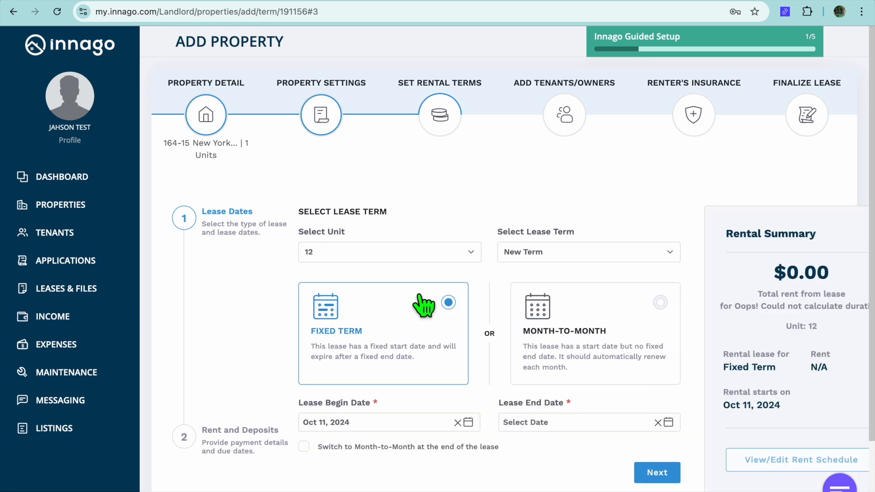
scroll(518, 307, down, 2)
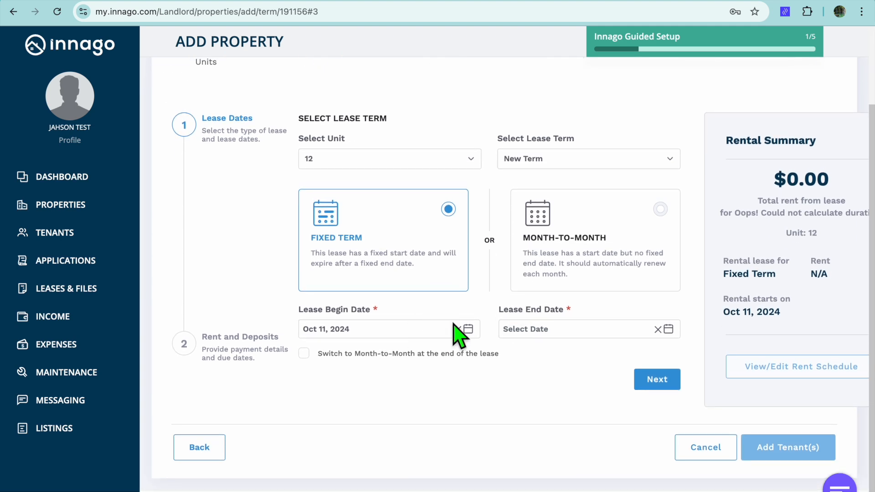
click(563, 337)
click(433, 337)
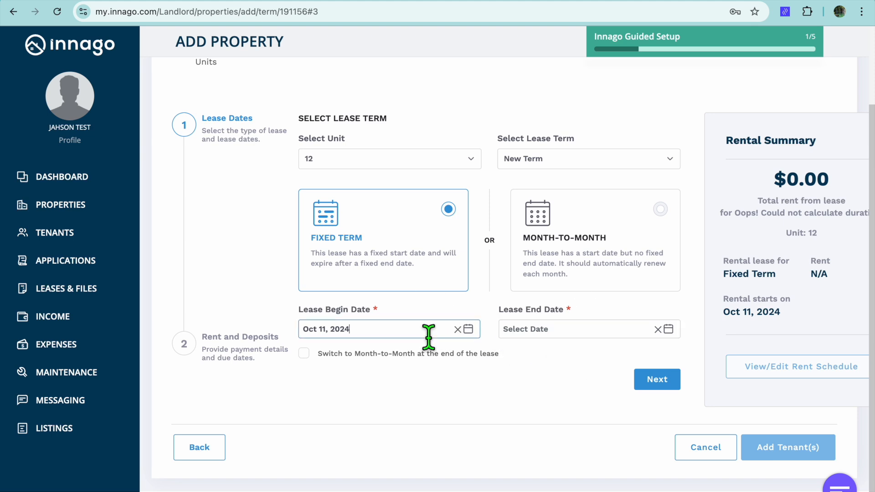
click(472, 333)
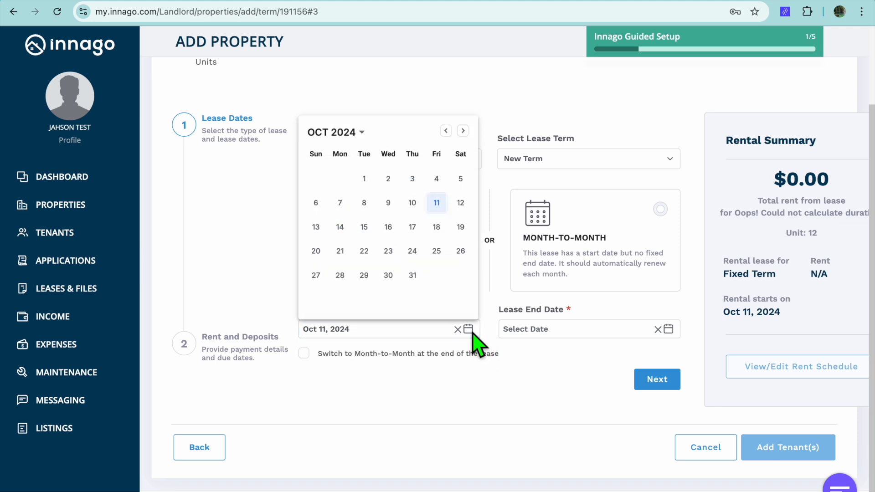
click(364, 227)
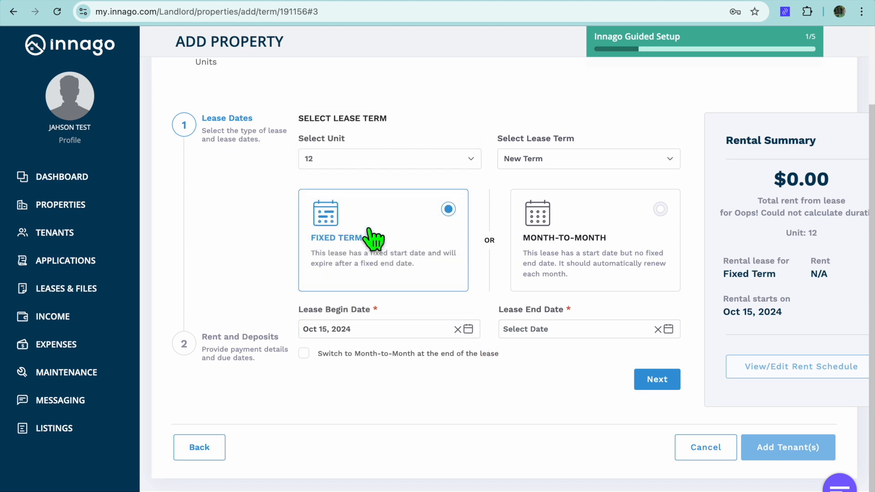
Set the lease end date to Sep 25, 2025 and continue to the rent and deposit details
click(668, 330)
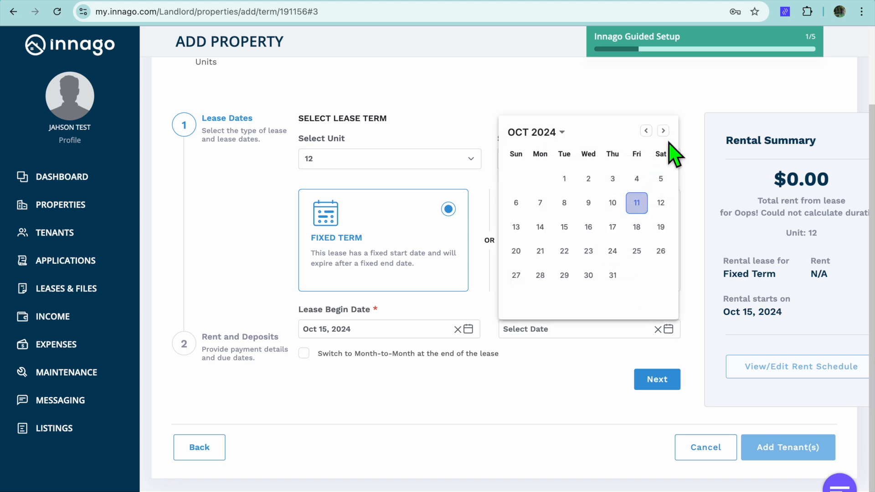
click(663, 131)
click(663, 131)
click(663, 131)
click(663, 131)
click(663, 131)
click(663, 132)
click(663, 131)
click(664, 131)
click(663, 131)
click(663, 132)
click(663, 131)
click(613, 251)
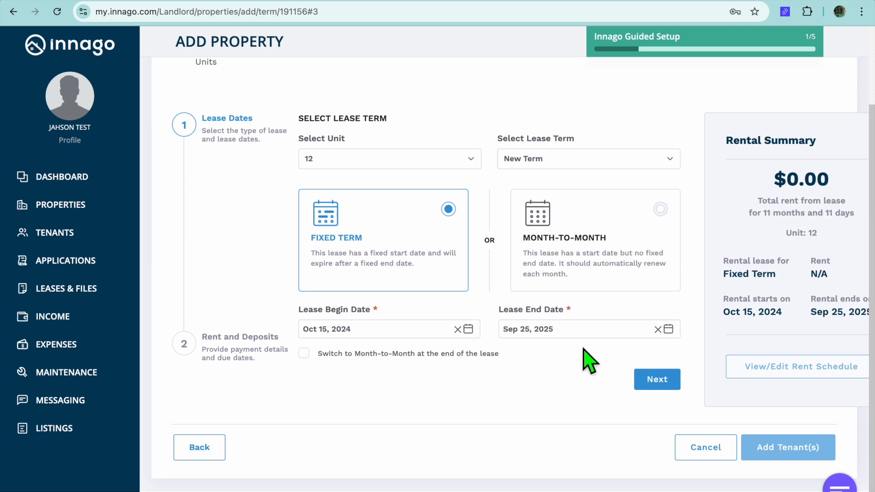
click(662, 380)
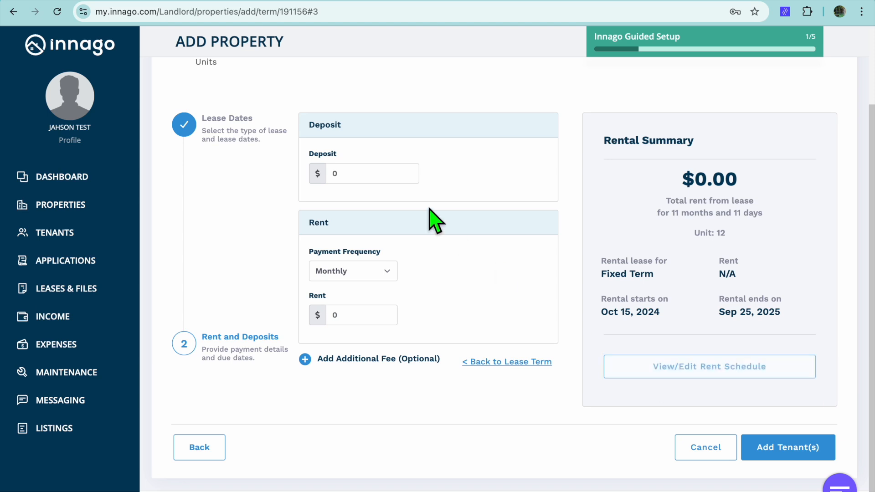
Set the deposit to $1000 and mark it as already collected
click(372, 175)
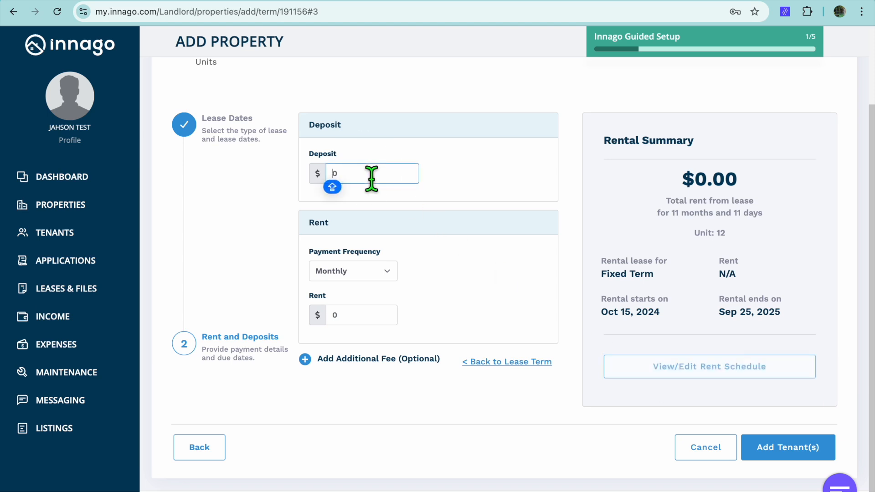
text(1000)
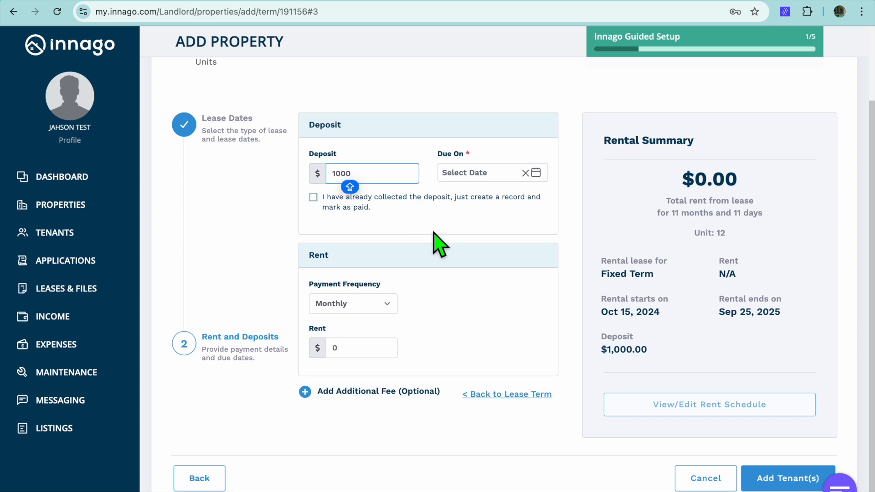
click(321, 197)
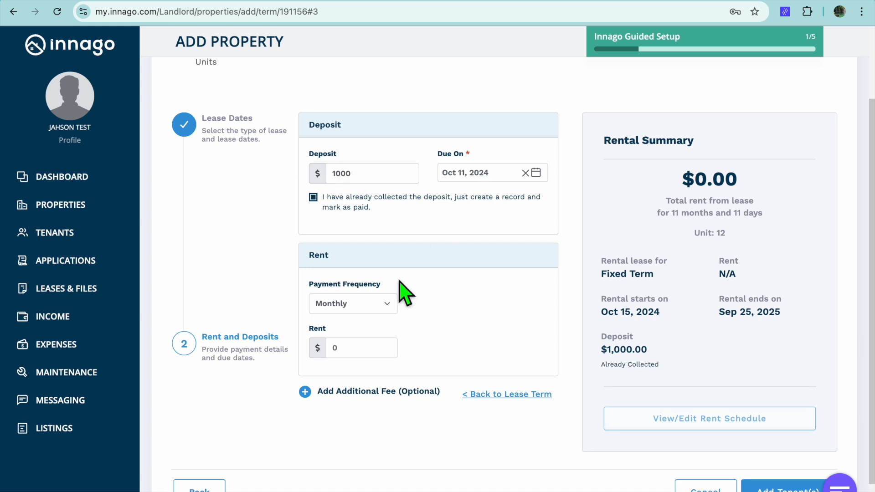
Keep the monthly payment frequency and set the rent to $500
scroll(405, 294, down, 1)
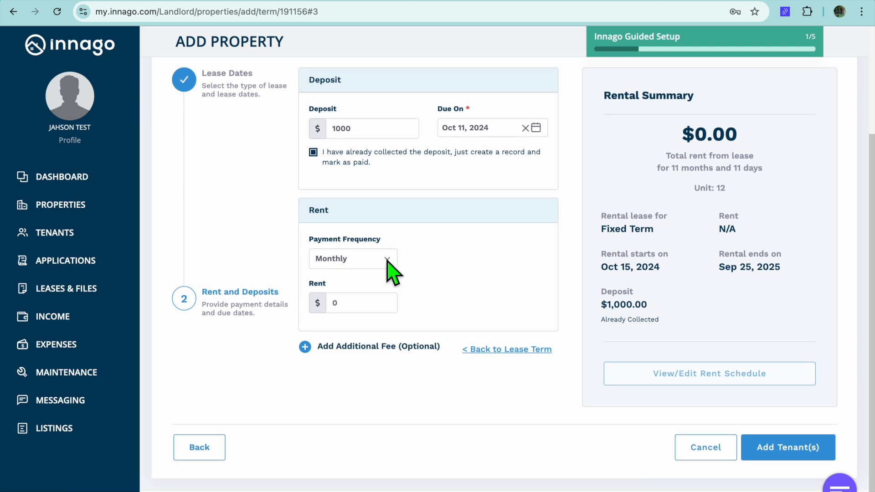
click(387, 260)
click(388, 260)
click(373, 304)
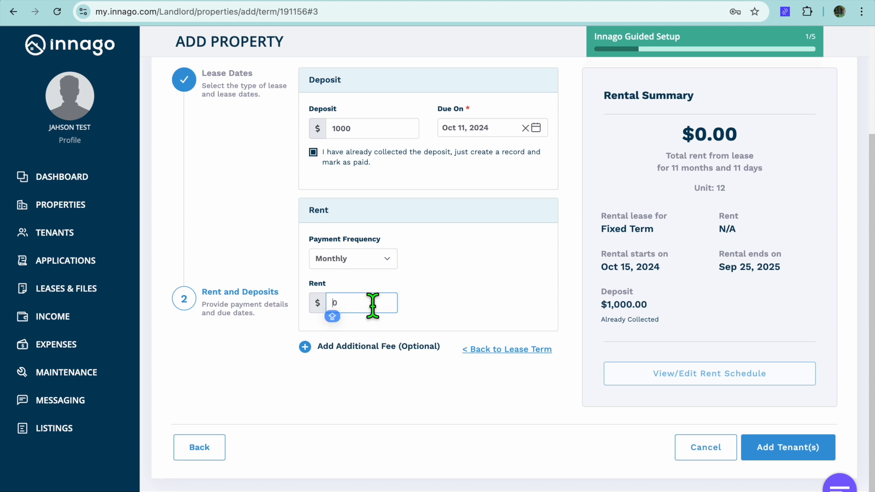
text(500)
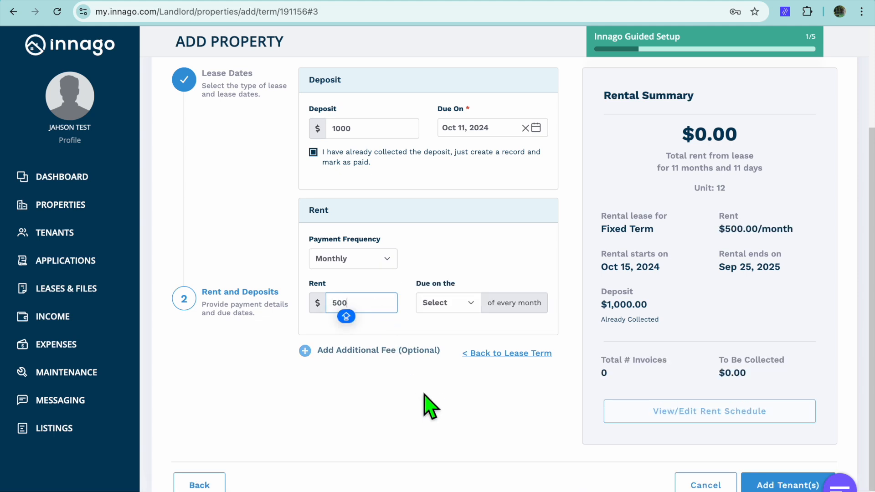
click(441, 404)
Make the rent due on the 5th of every month, with the first rental invoice due on Nov 5, 2024
click(472, 309)
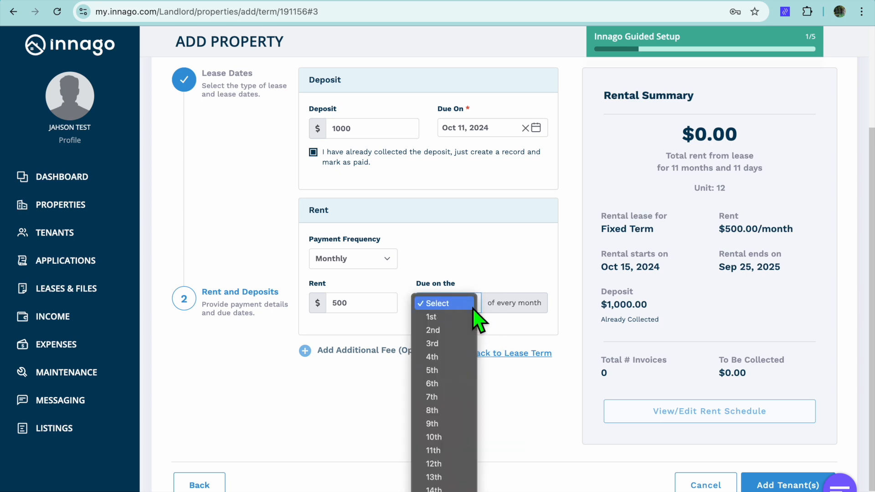
click(477, 317)
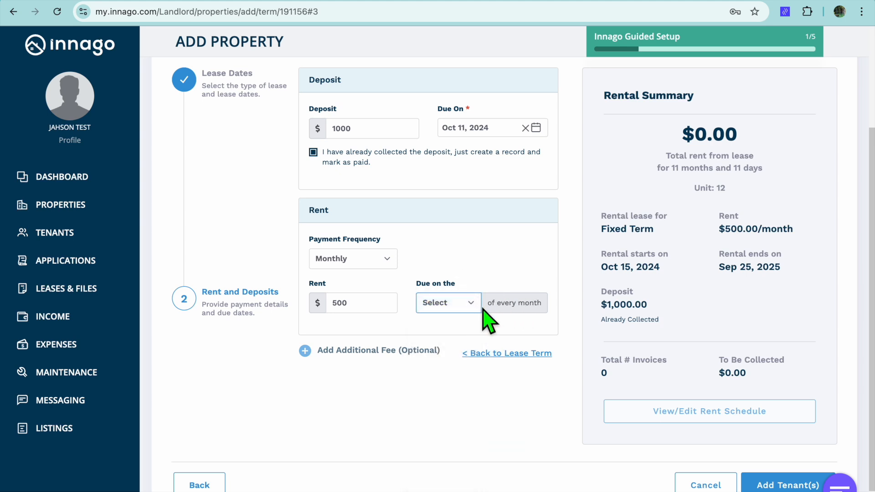
click(479, 309)
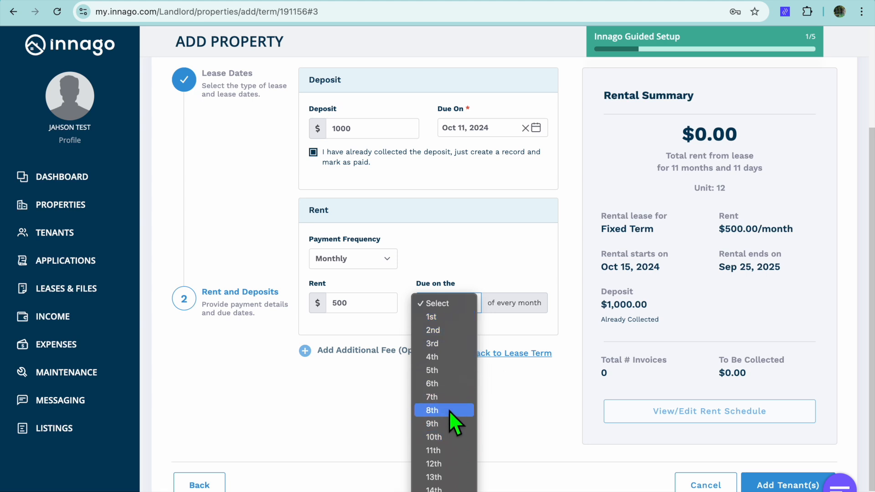
click(444, 370)
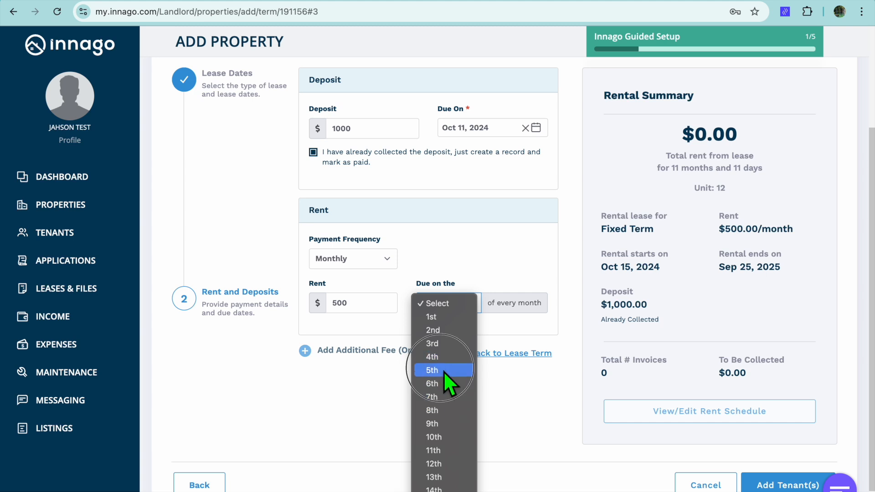
scroll(484, 403, down, 1)
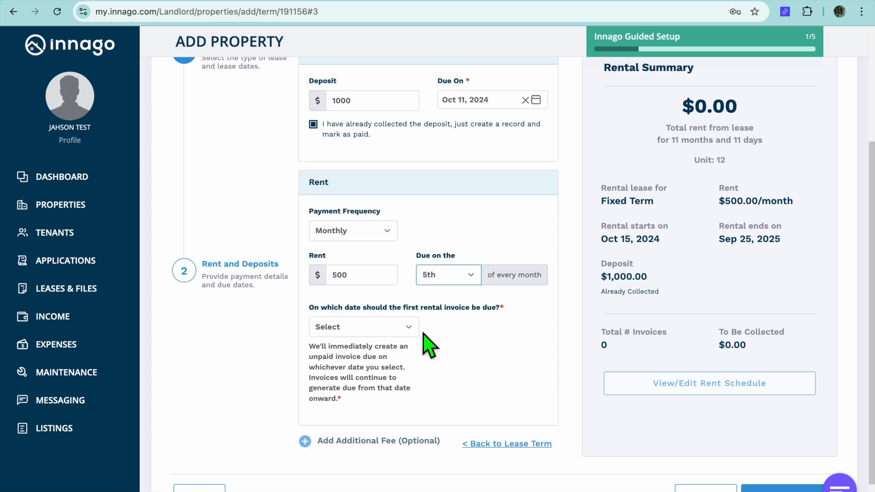
click(408, 330)
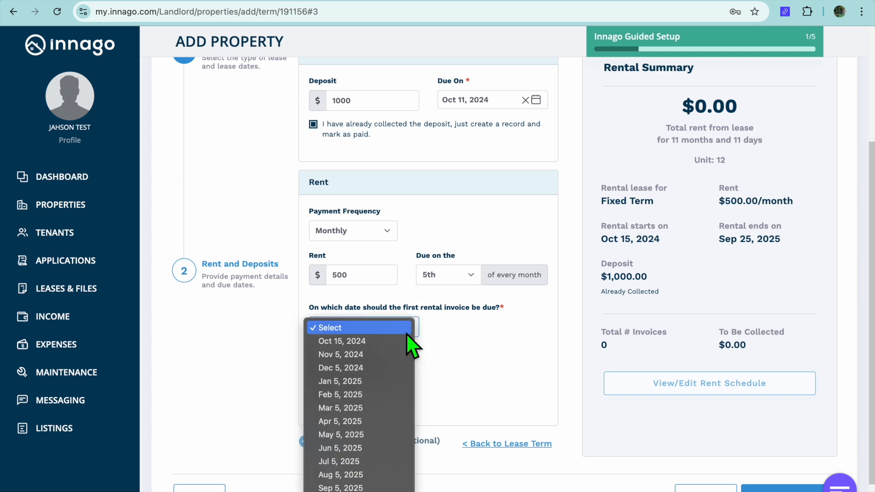
click(371, 355)
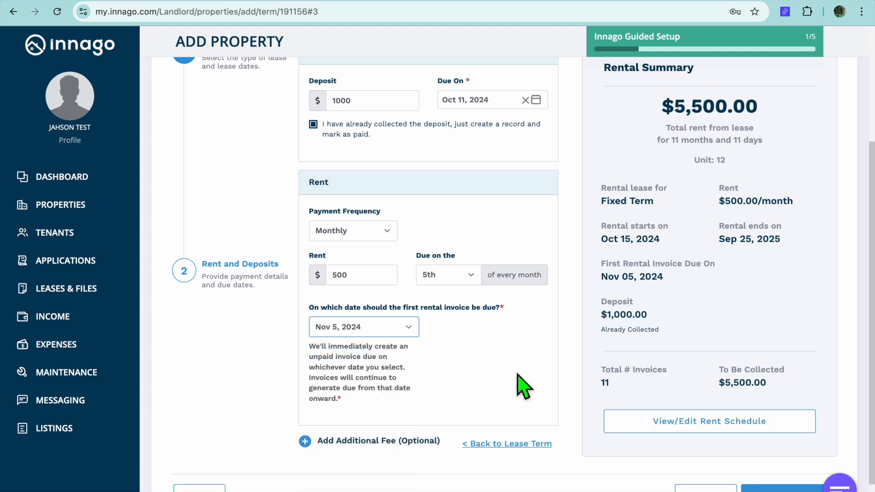
Review the rental summary for unit 12 and continue to the tenant details
scroll(521, 385, down, 2)
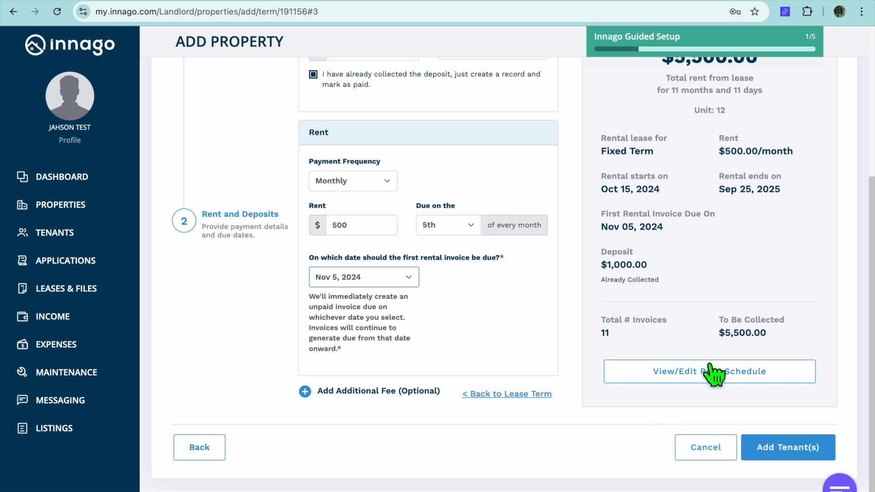
scroll(763, 301, up, 2)
scroll(762, 296, down, 2)
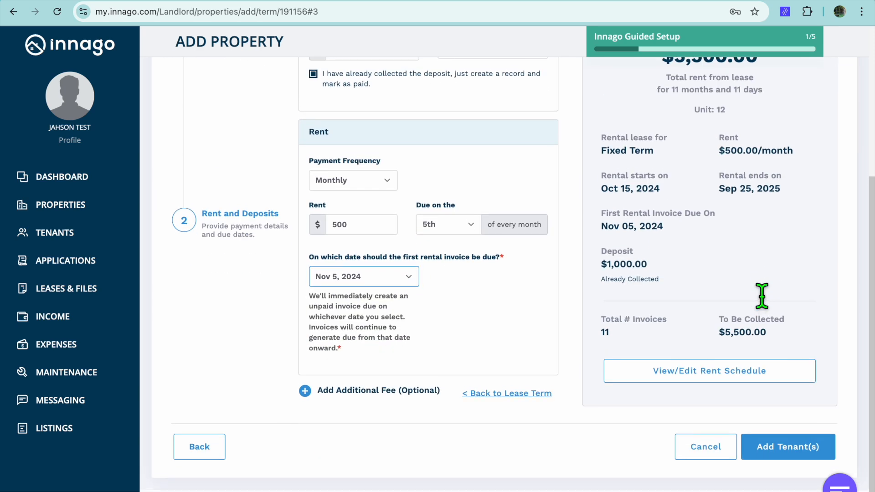
click(801, 451)
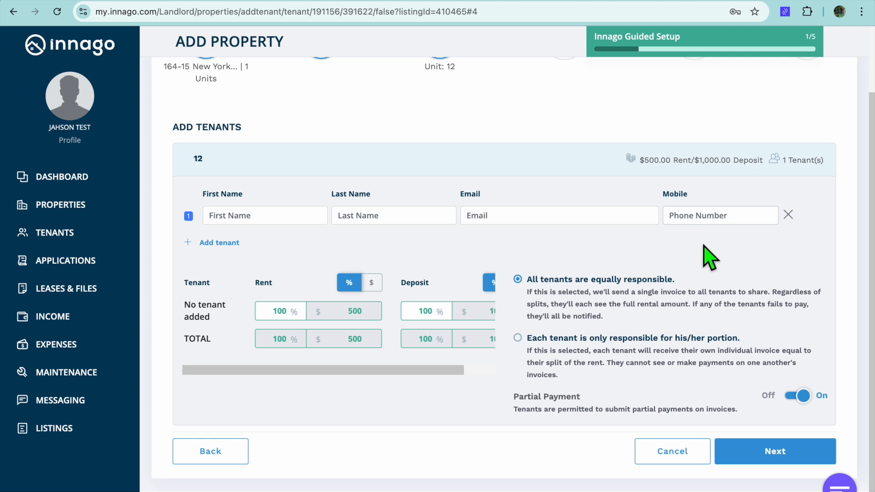
scroll(708, 254, up, 2)
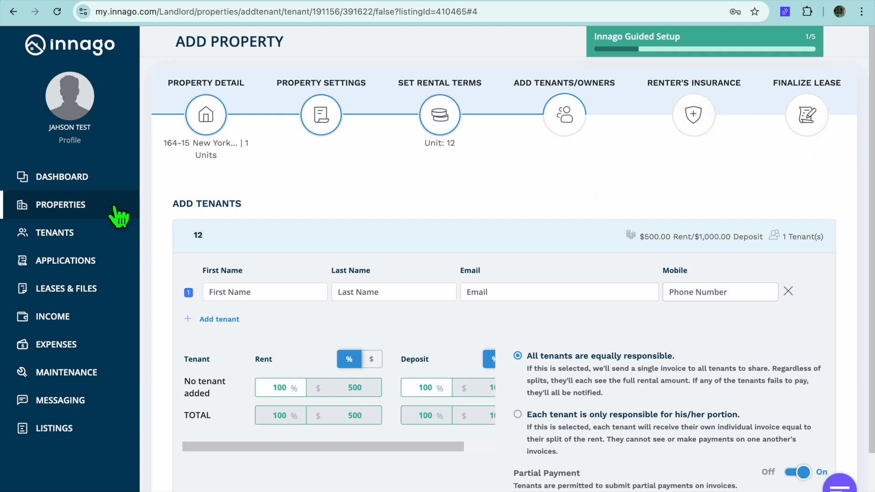
Leave the property setup without saving the changes and open the tenants list
click(85, 235)
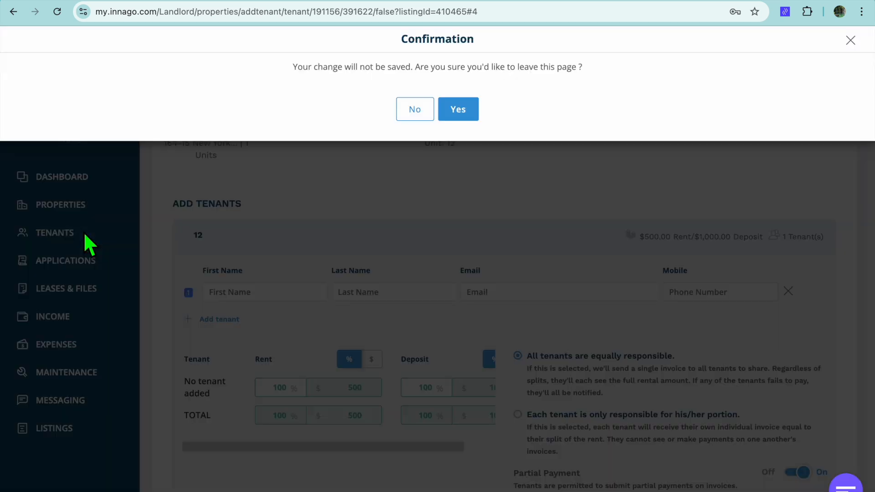
click(456, 111)
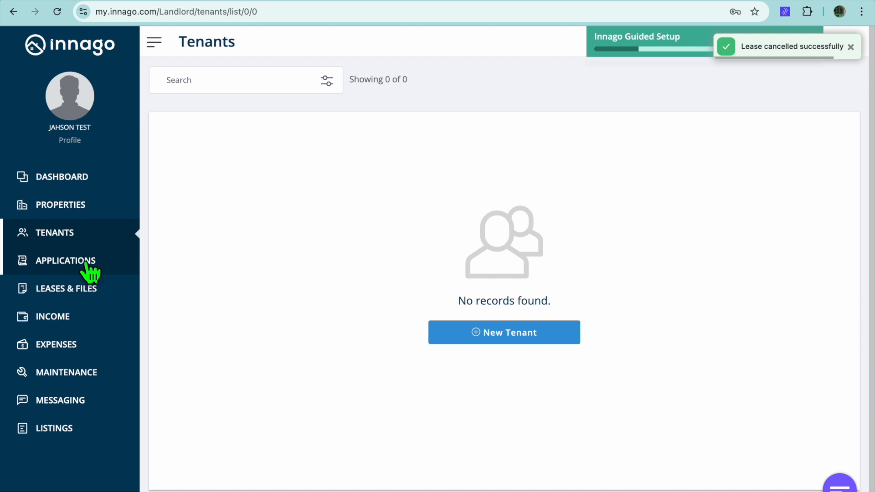
click(86, 265)
click(67, 235)
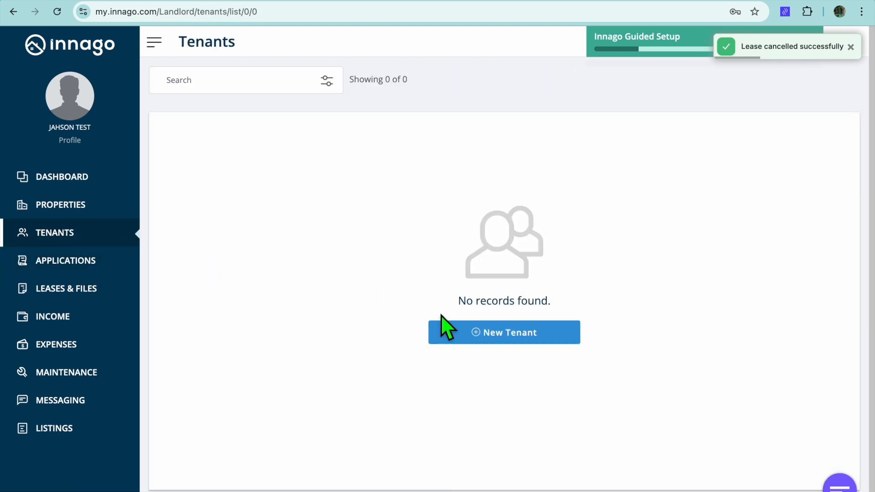
click(492, 337)
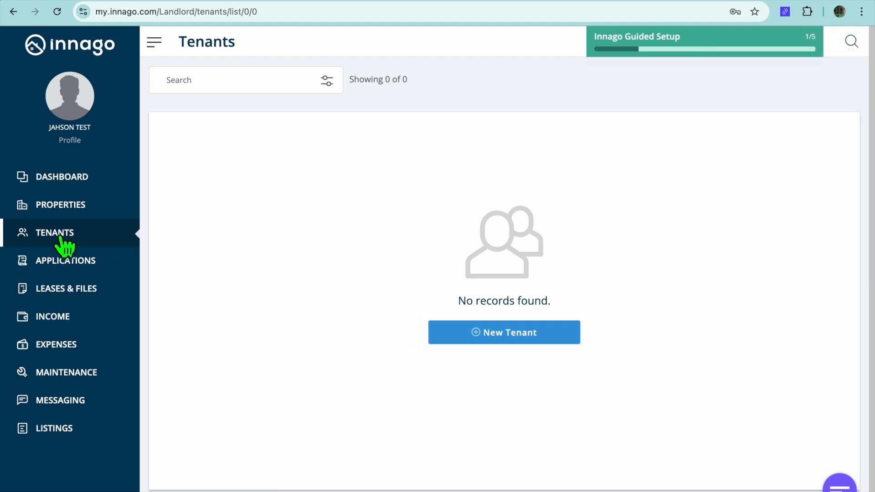
Go from the applications page to the general settings for turning on applications, dismissing the guidance hints
click(59, 263)
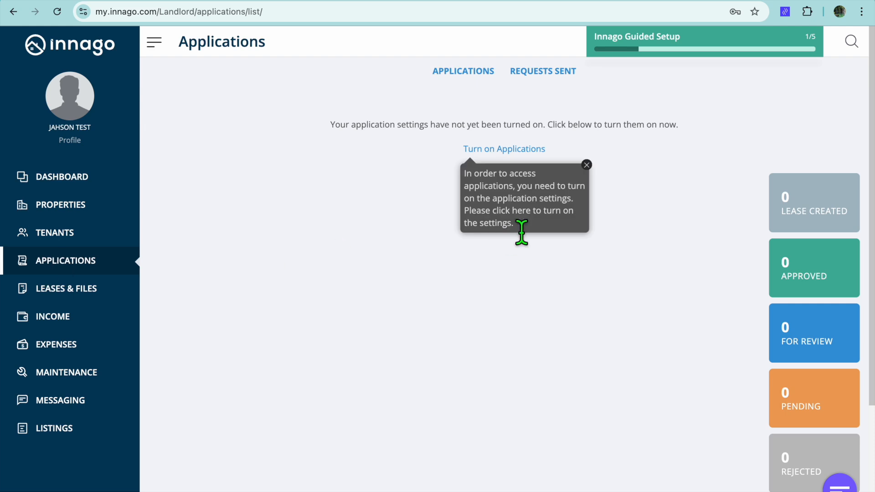
click(586, 165)
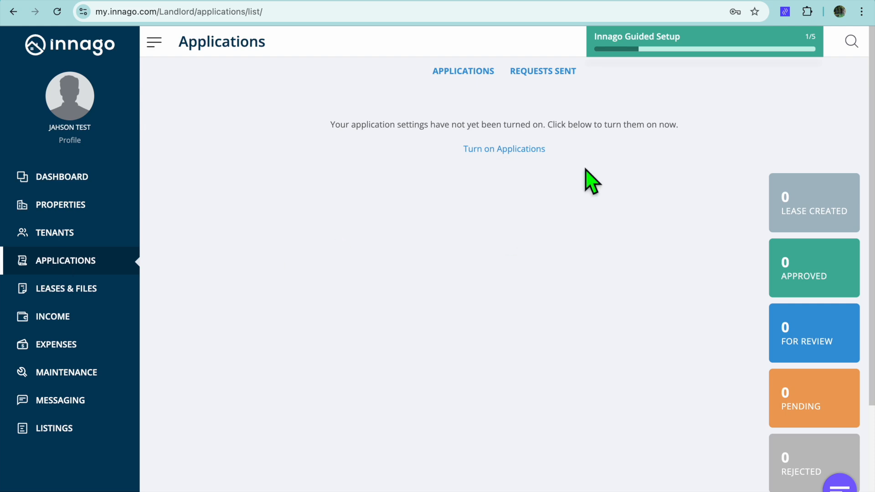
click(501, 149)
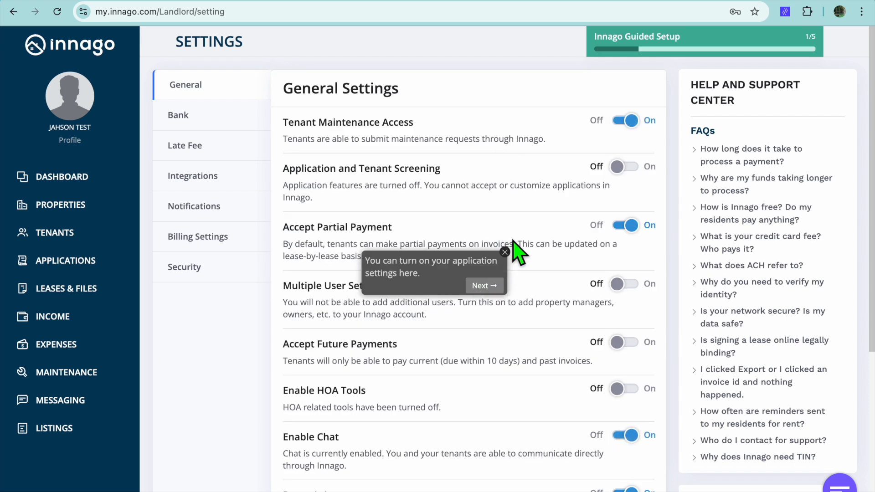
click(505, 252)
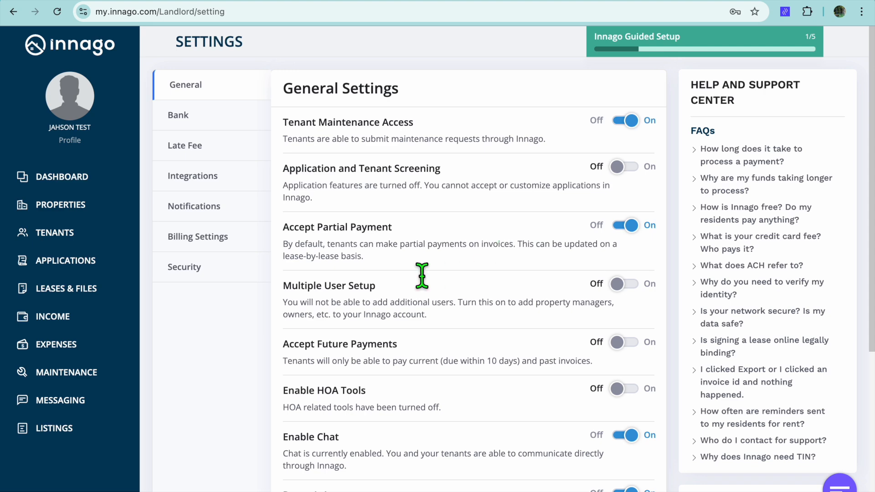
scroll(389, 268, up, 6)
Look through the late fee, bank, integrations, notifications and billing settings
click(210, 149)
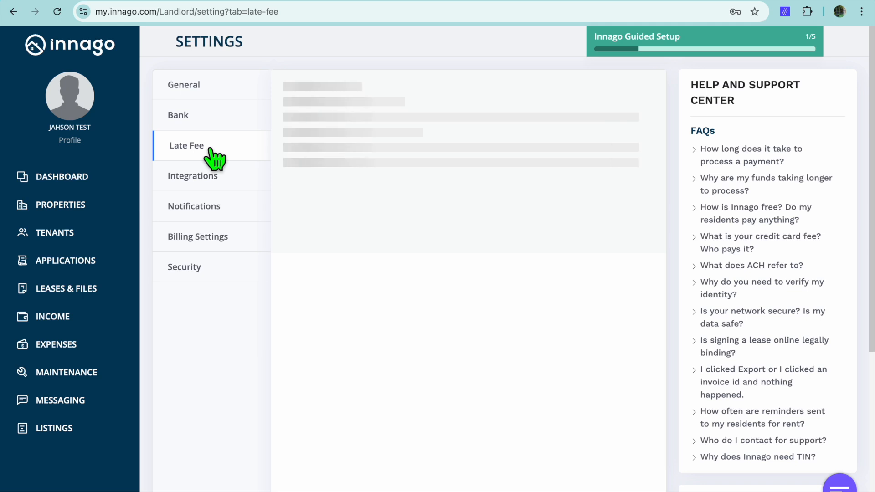
click(185, 120)
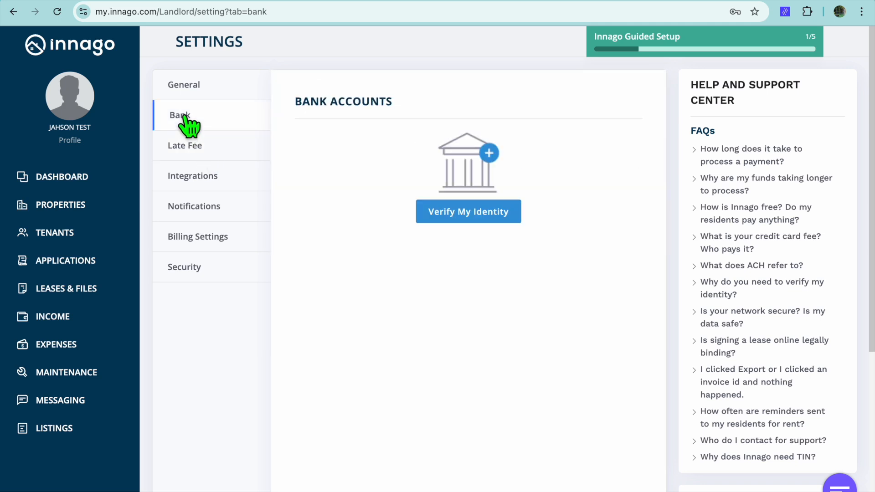
click(207, 179)
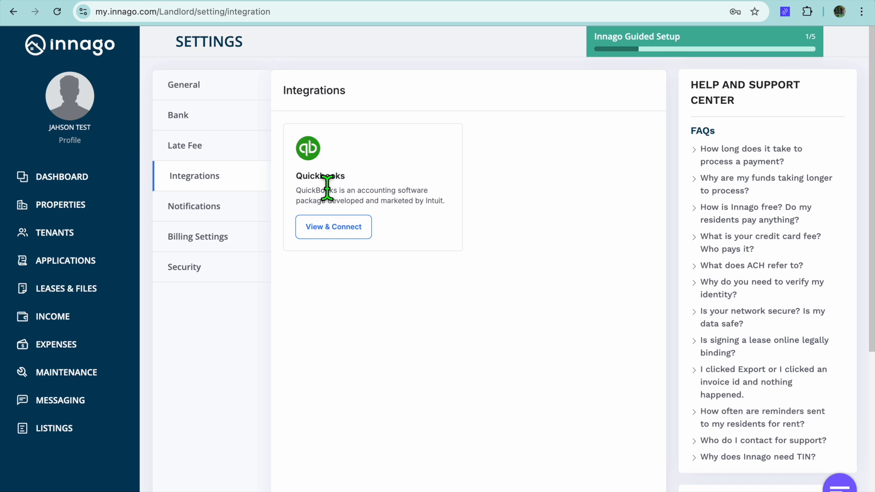
click(217, 209)
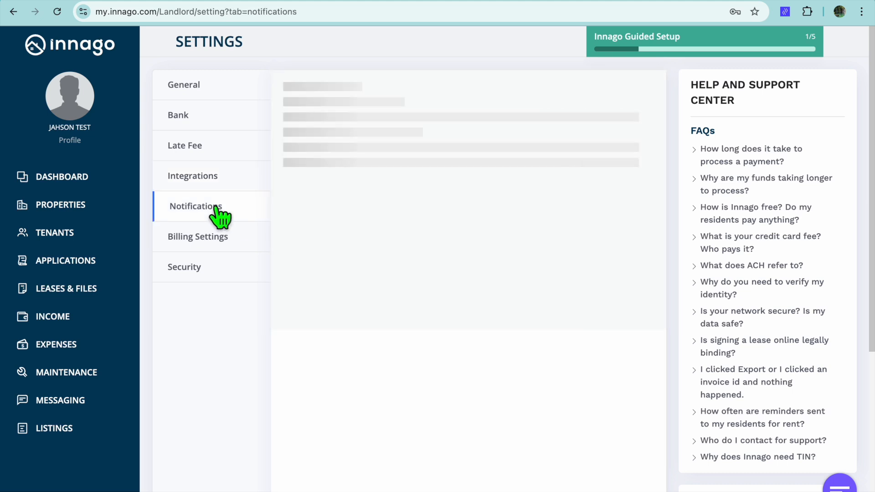
click(217, 241)
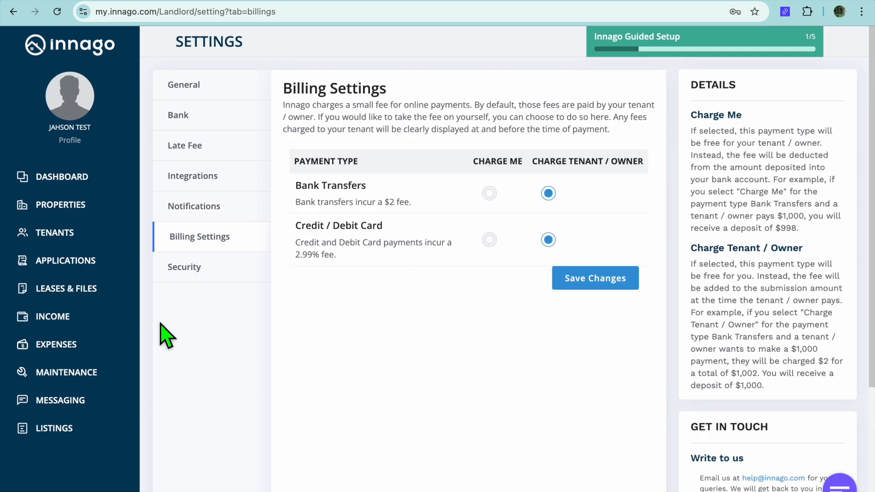
Start a new lease from the leases and files area and examine its property selection, dismissing the guidance hint
click(85, 298)
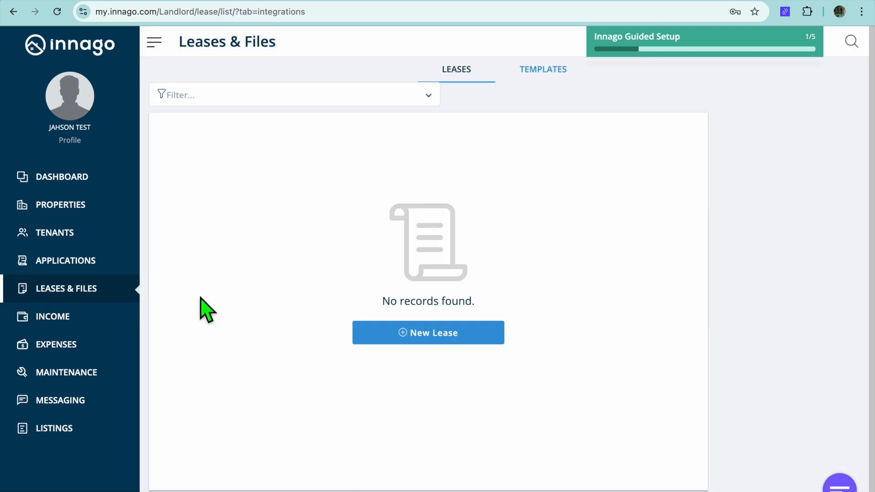
click(438, 343)
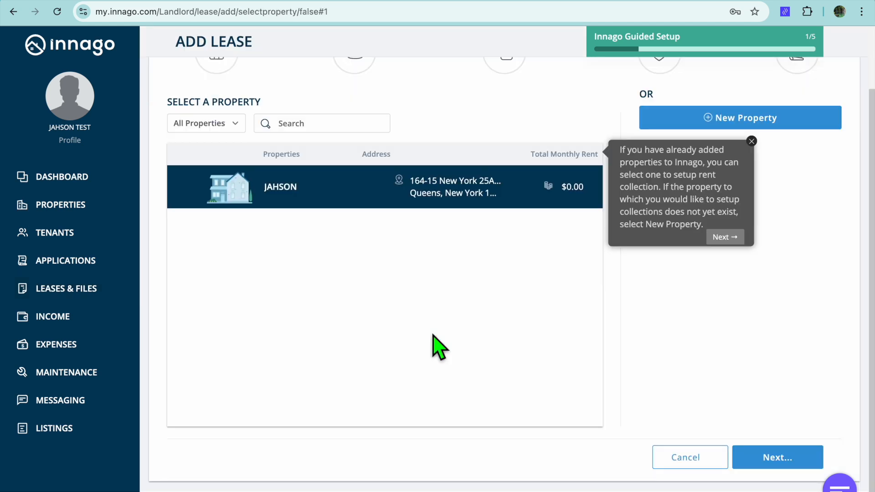
click(752, 141)
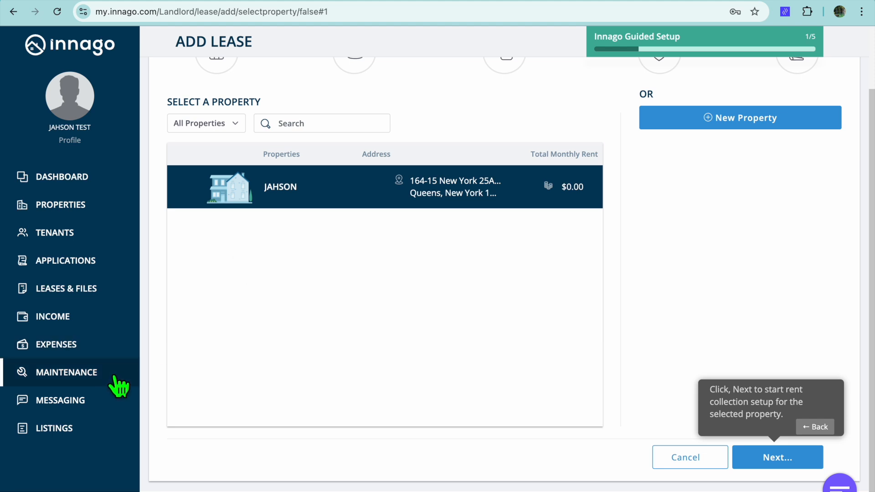
View the expenses page and the blank new maintenance request form, leaving the form without creating a request
click(81, 351)
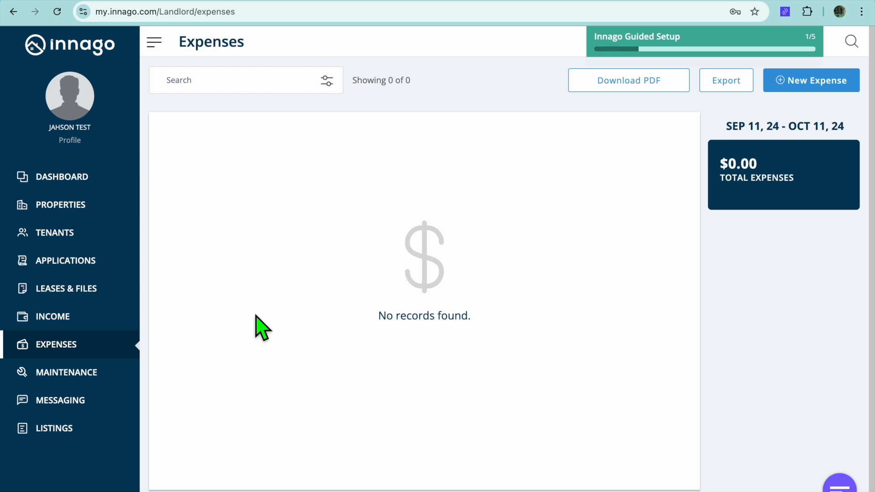
click(89, 376)
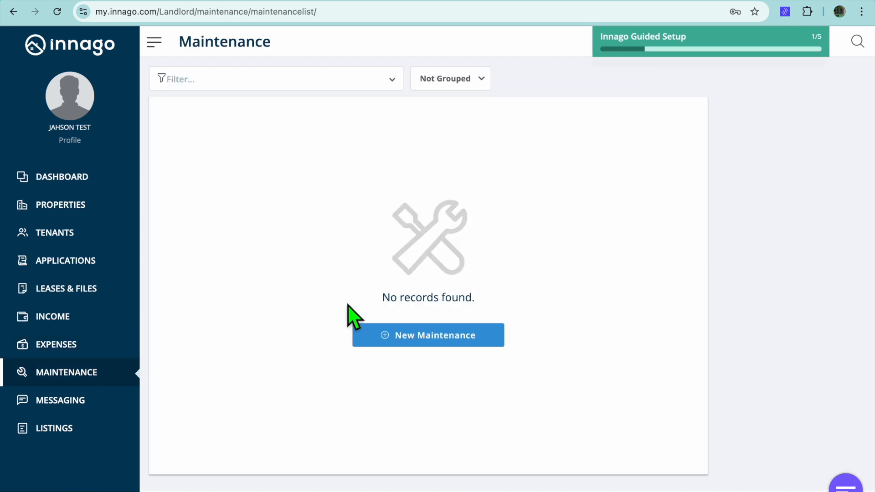
click(400, 335)
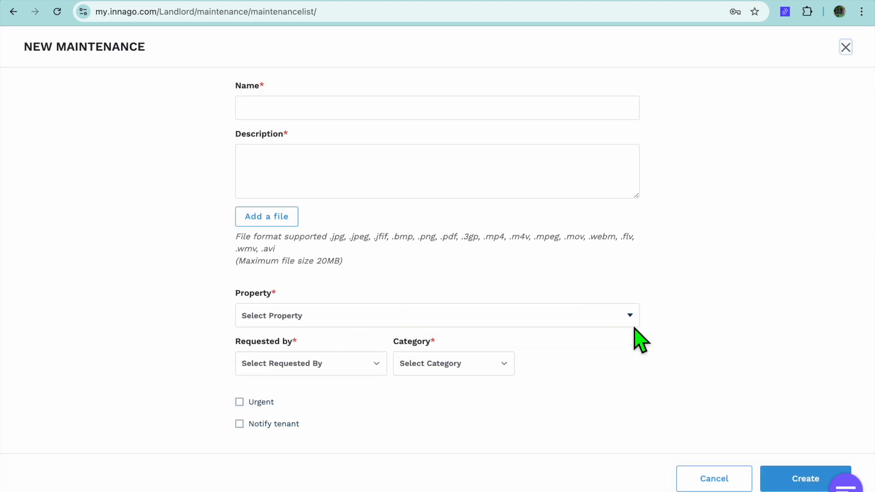
click(709, 477)
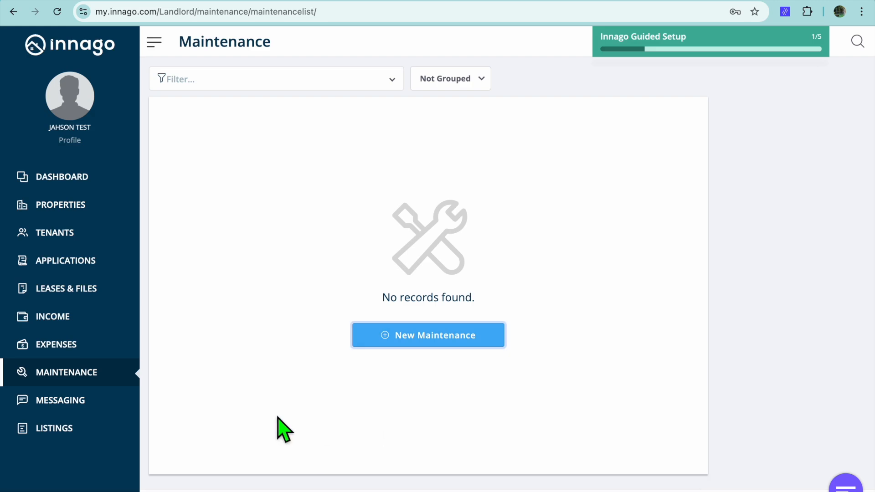
Start a new listing to view its property selection, and return to the dashboard
click(82, 429)
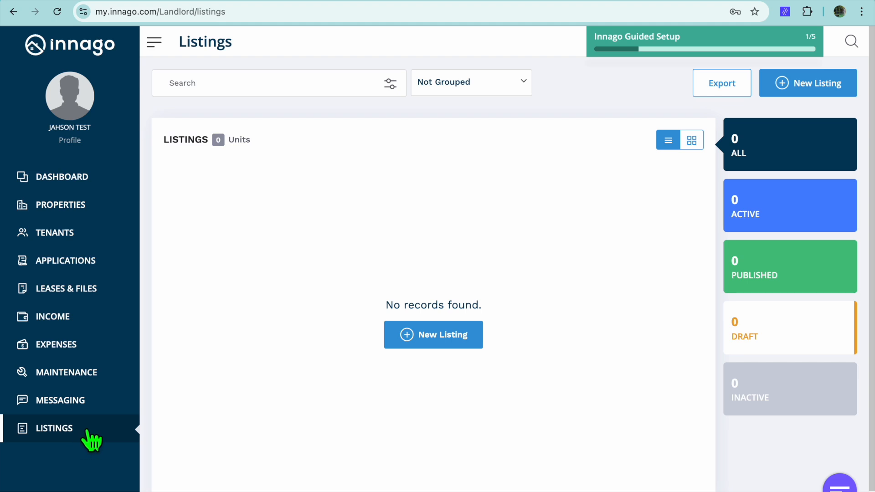
click(446, 336)
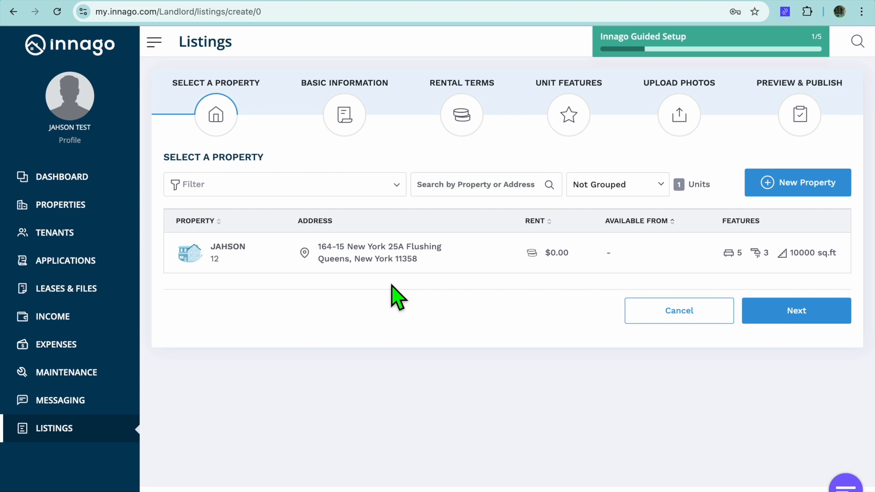
click(104, 185)
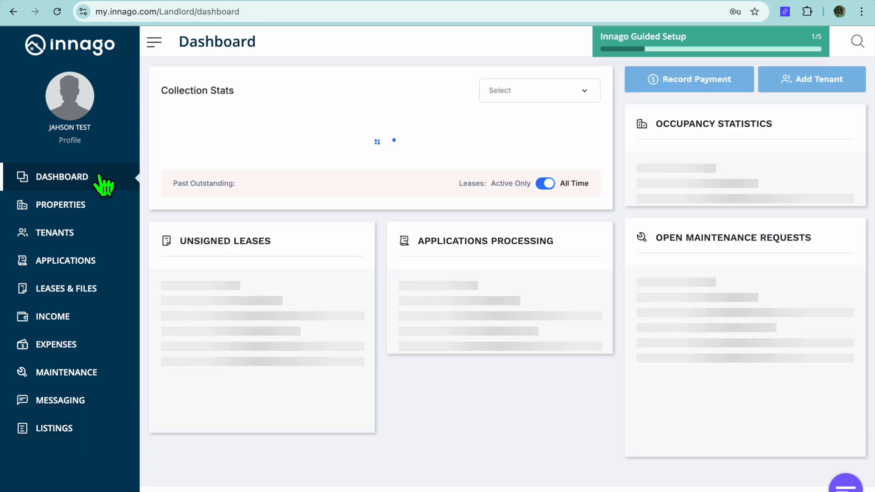